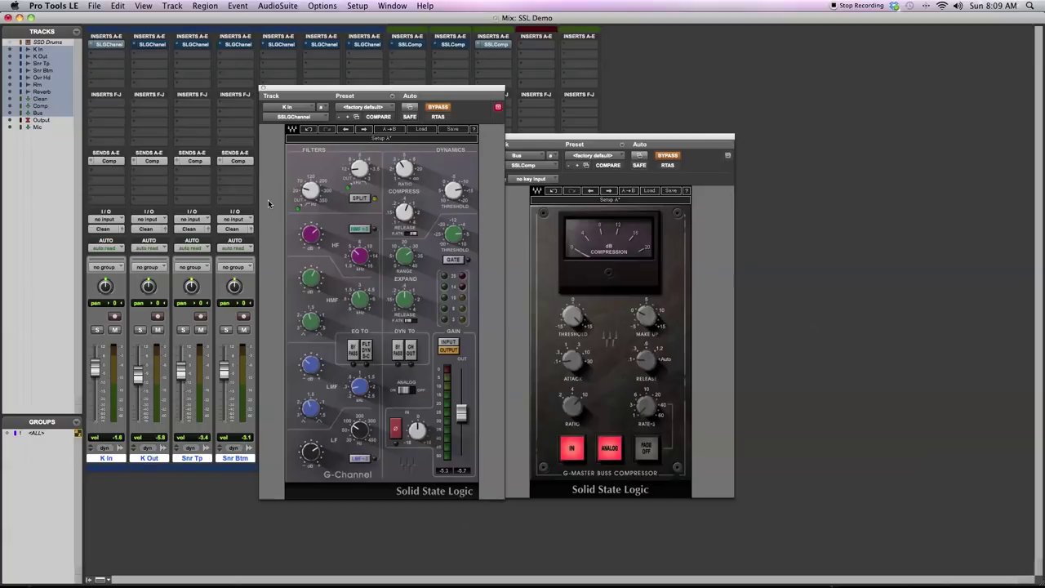
Close the G-Channel and G-Master plug-in windows and switch to the Edit window.
left_click(263, 88)
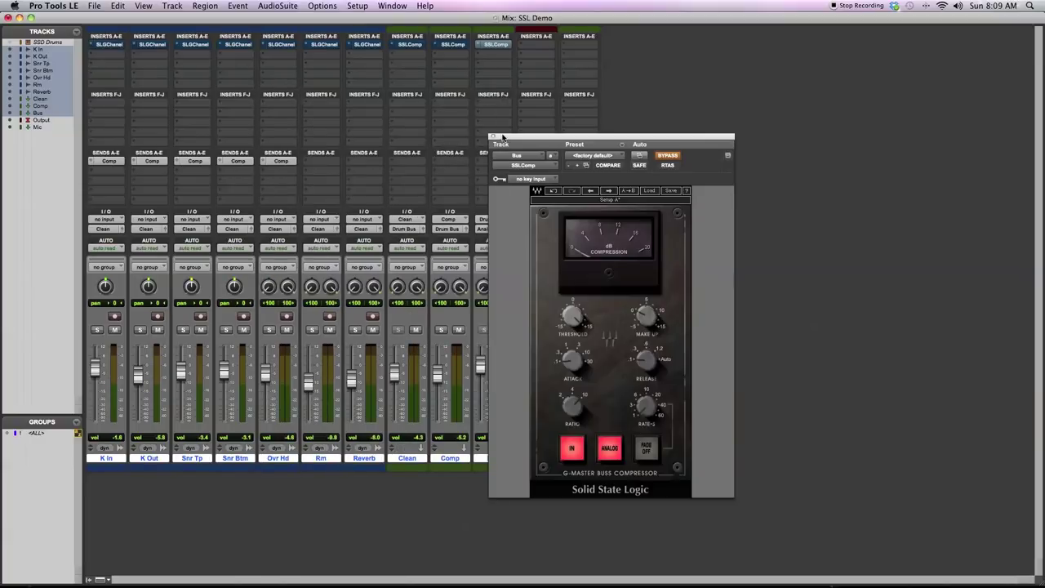
left_click(494, 137)
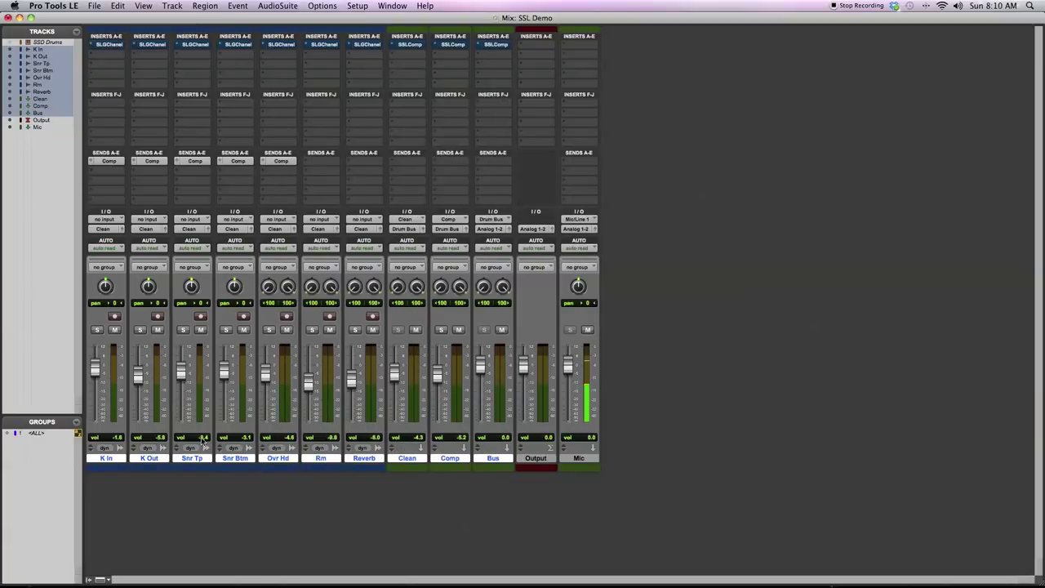
key("super+equal")
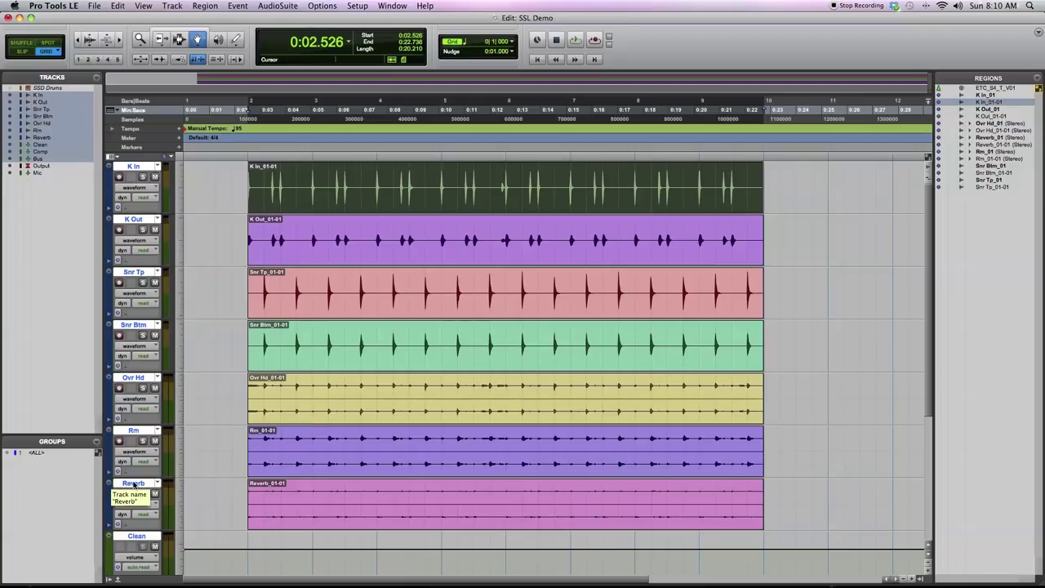
Return to the Mix window, start drum playback, and open the K In G-Channel.
key("super+equal")
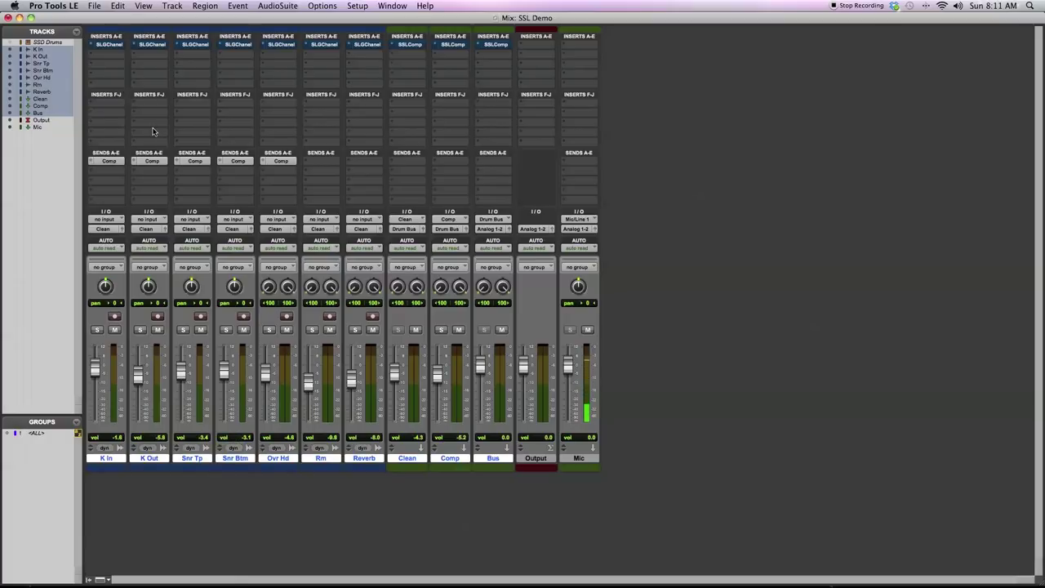
key("space")
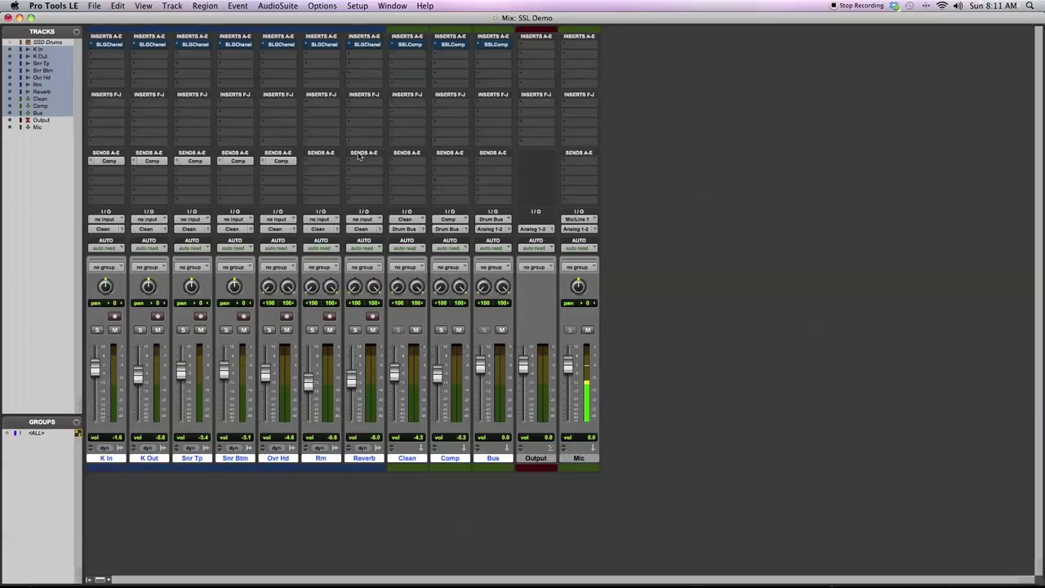
left_click(115, 45)
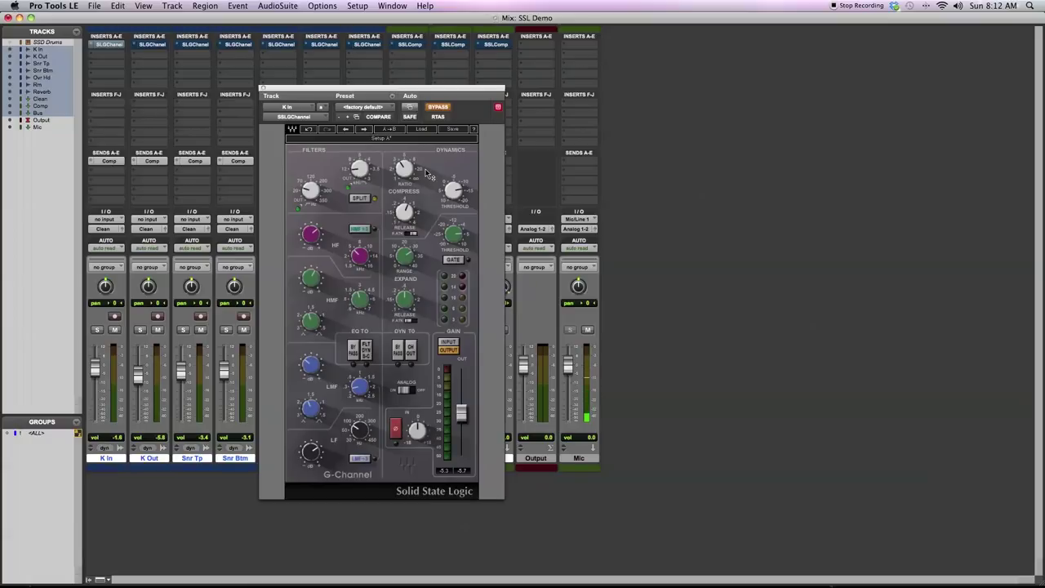
Inspect the K In G-Channel's Setup A* EQ bands and dynamics settings.
mouse_move(427, 174)
mouse_move(424, 198)
Toggle the F.ATK fast-attack switch on the K In G-Channel compressor.
left_click(414, 235)
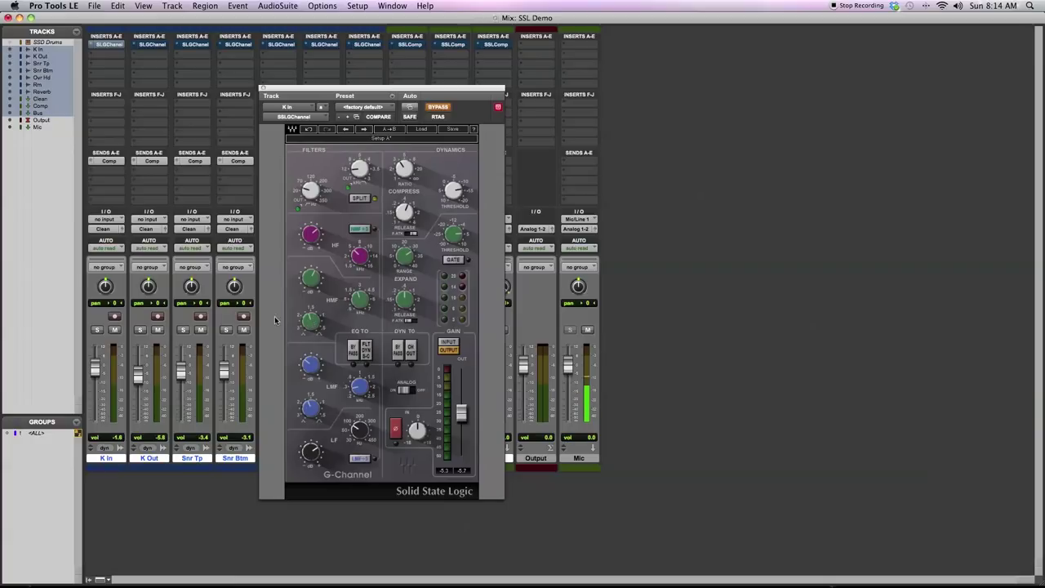
Solo K In, take its G-Channel out of bypass, then solo K Out.
left_click(97, 330)
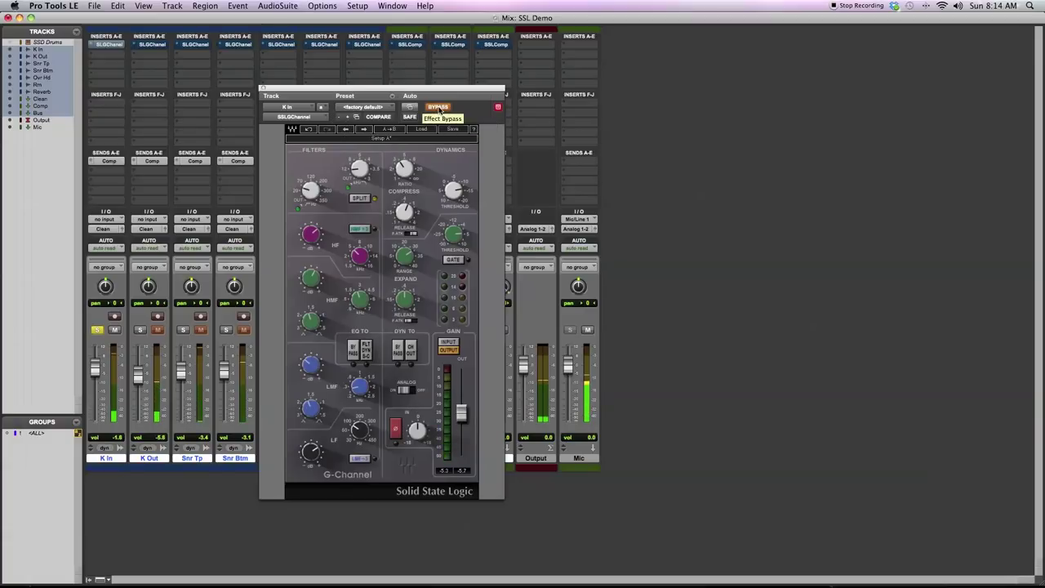
left_click(439, 108)
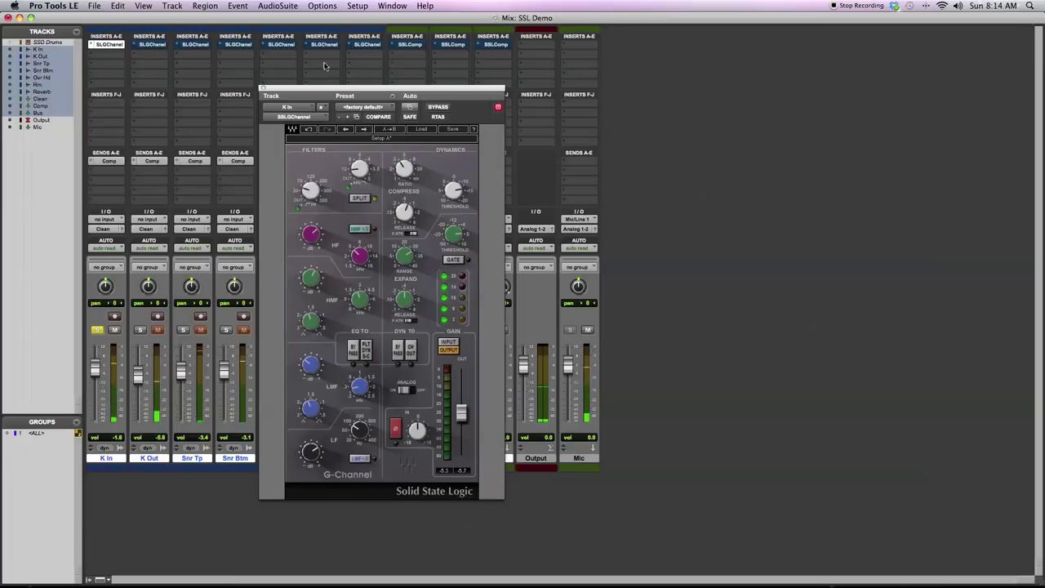
left_click(139, 329)
Solo Snr Tp and Snr Btm instead of the kicks, viewing each track's G-Channel.
left_click(97, 329)
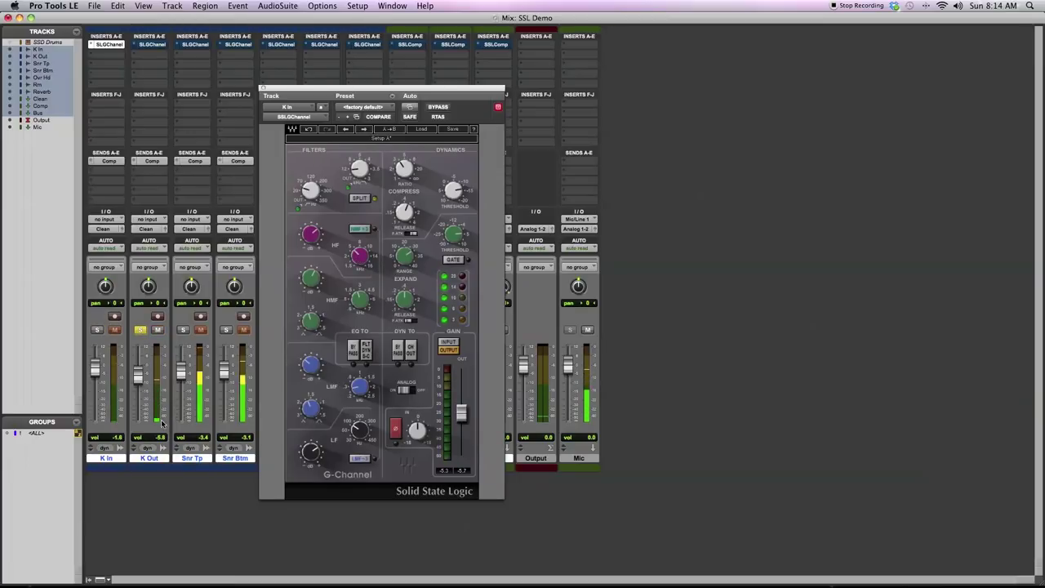
left_click(163, 47)
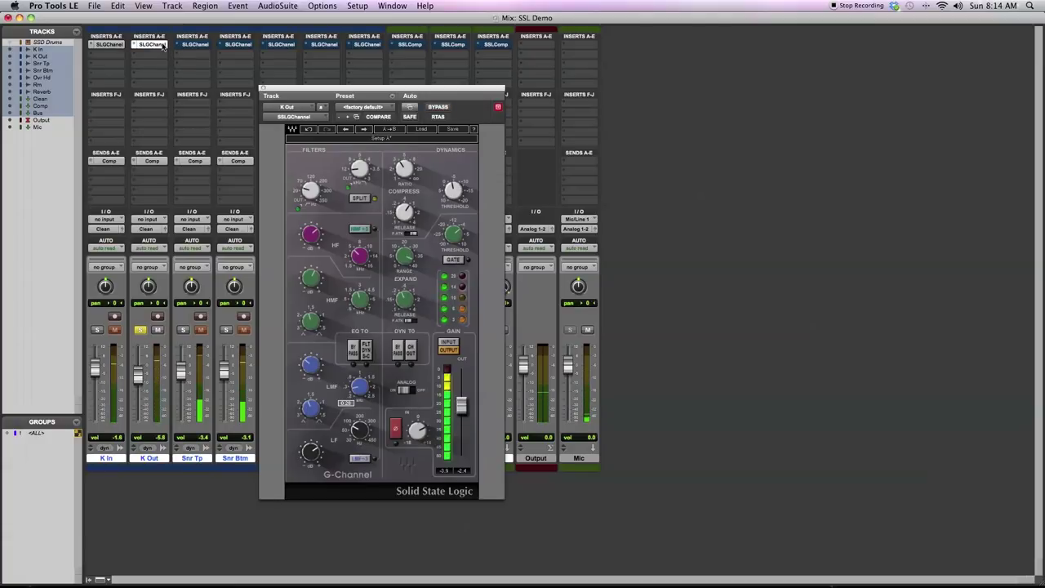
left_click(183, 329)
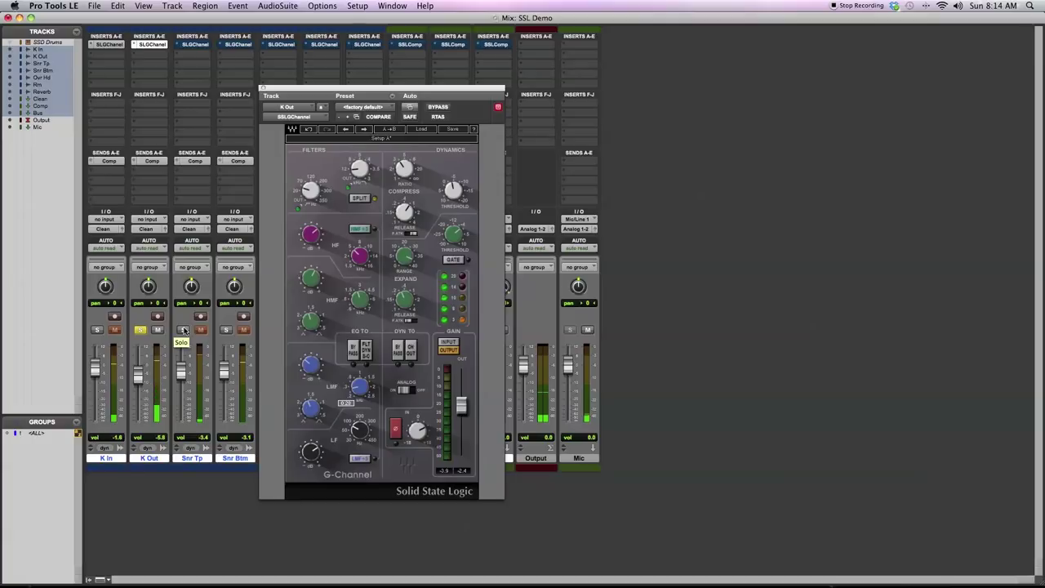
left_click(226, 329)
left_click(141, 330)
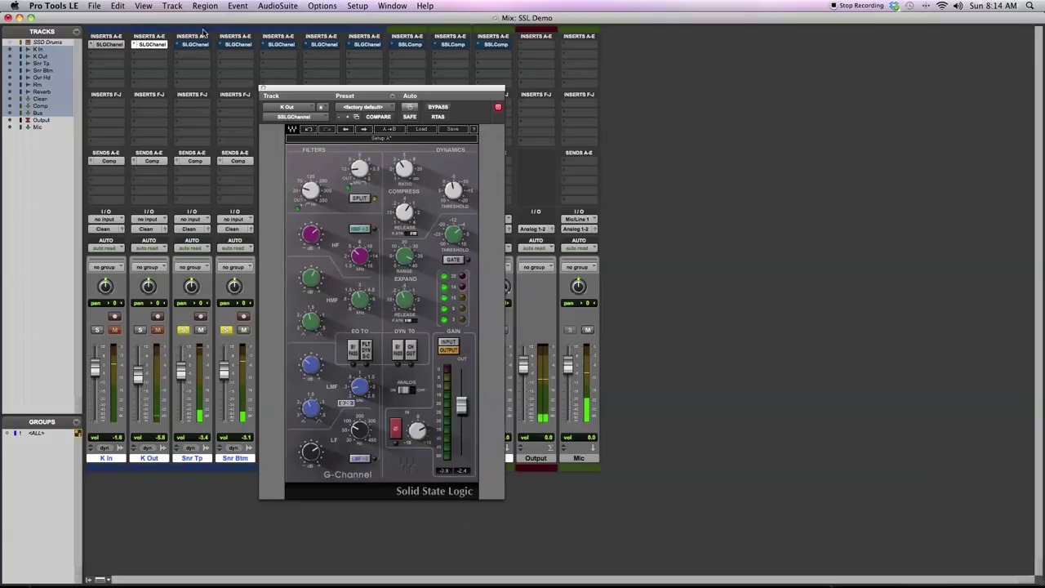
left_click(249, 45)
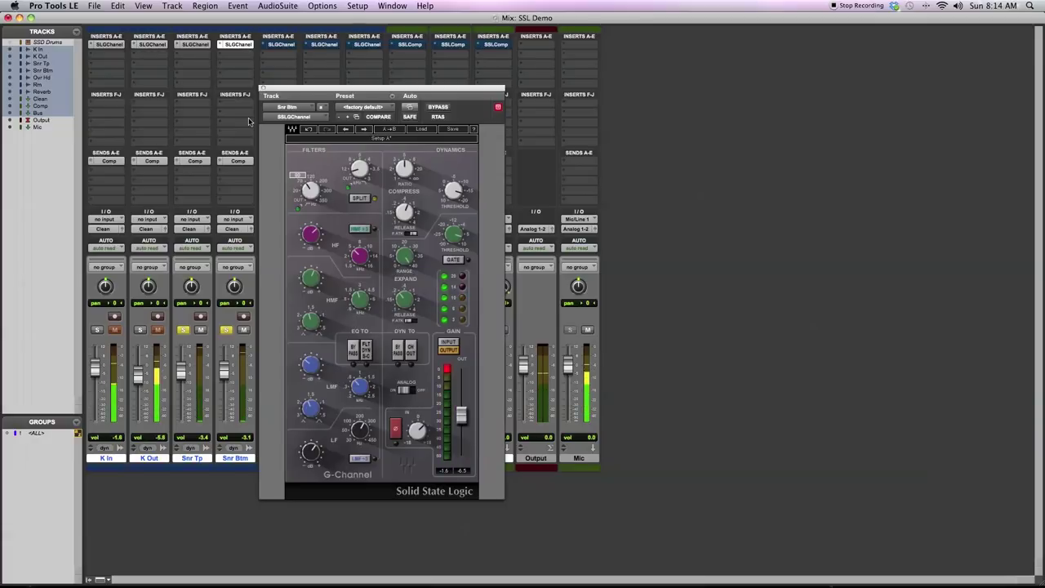
left_click(188, 46)
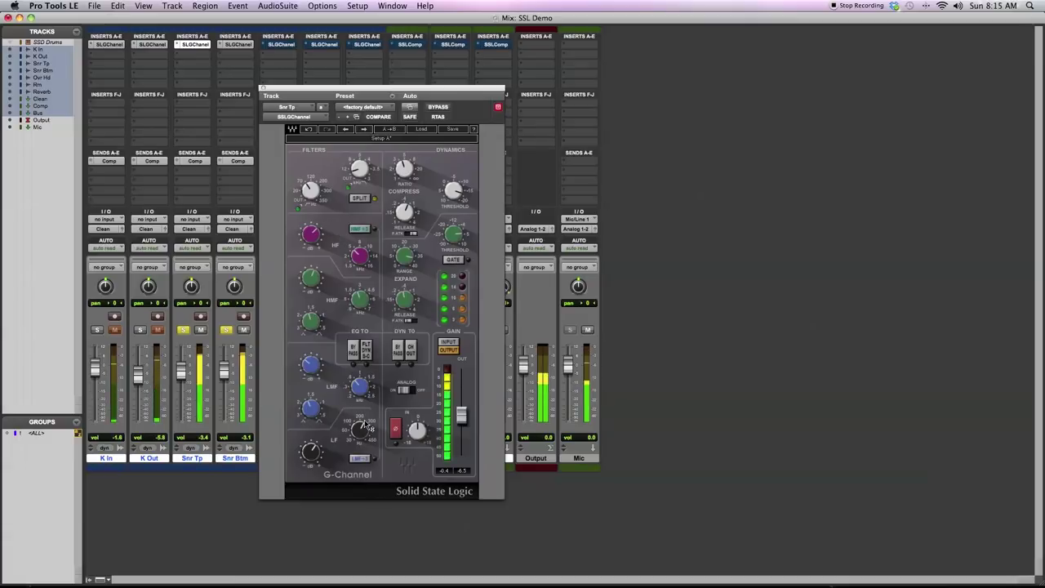
Solo only Ovr Hd, review and close its G-Channel, then open Rm's G-Channel.
left_click(263, 88)
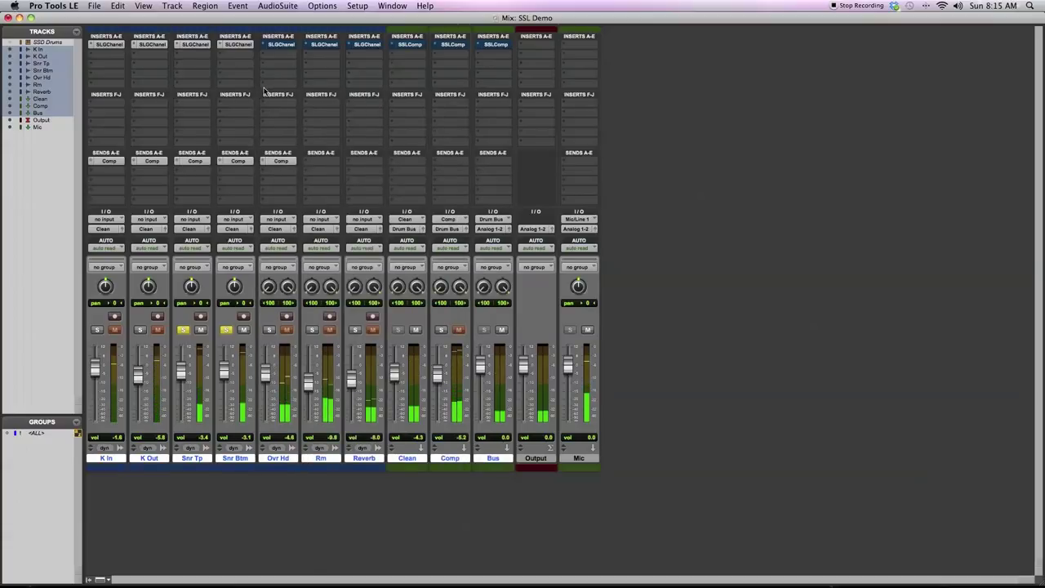
left_click(268, 329)
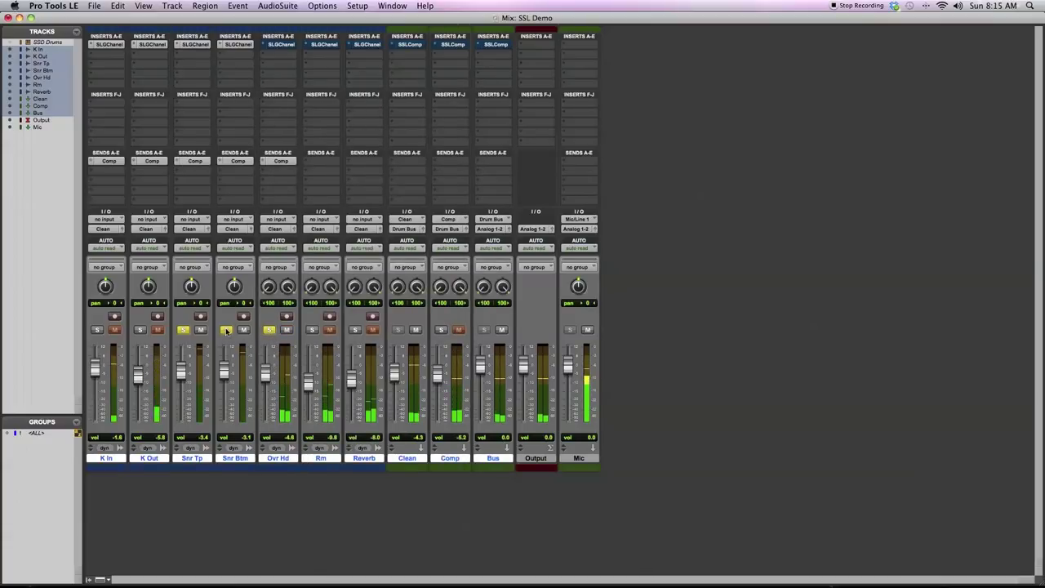
left_click(282, 44)
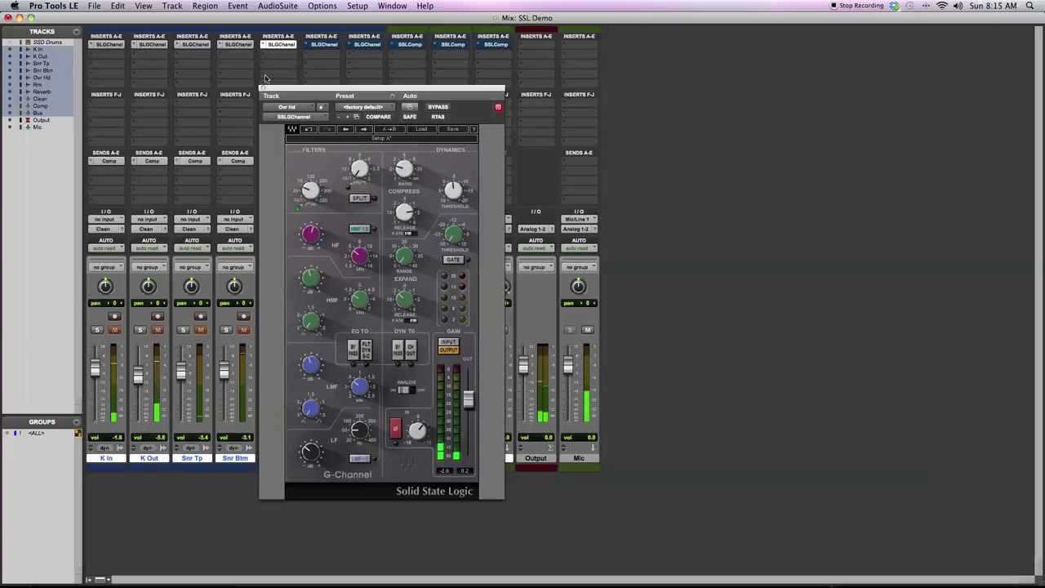
left_click(263, 87)
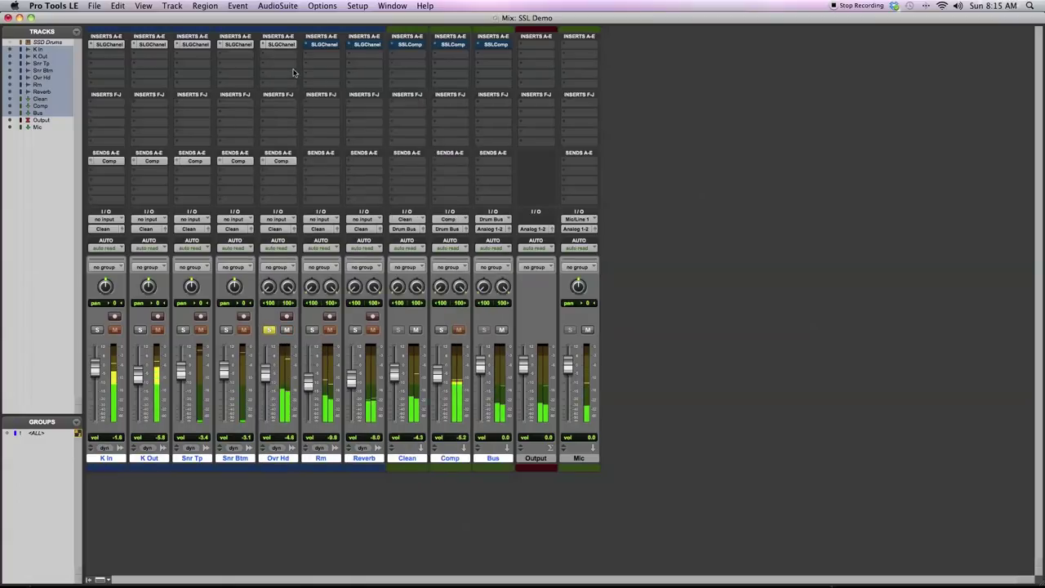
left_click(329, 47)
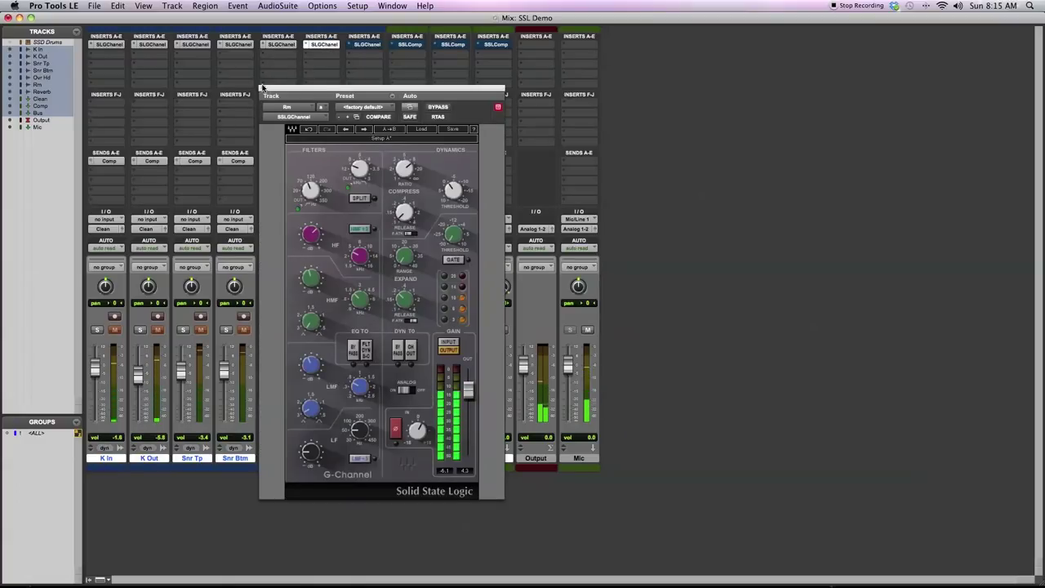
left_click_drag(263, 88, 425, 91)
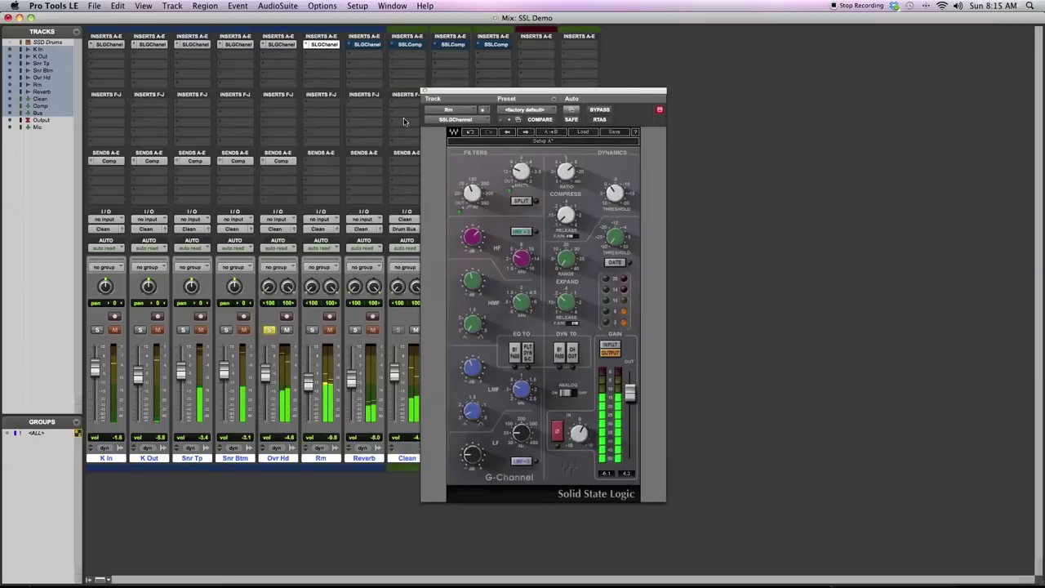
left_click(312, 329)
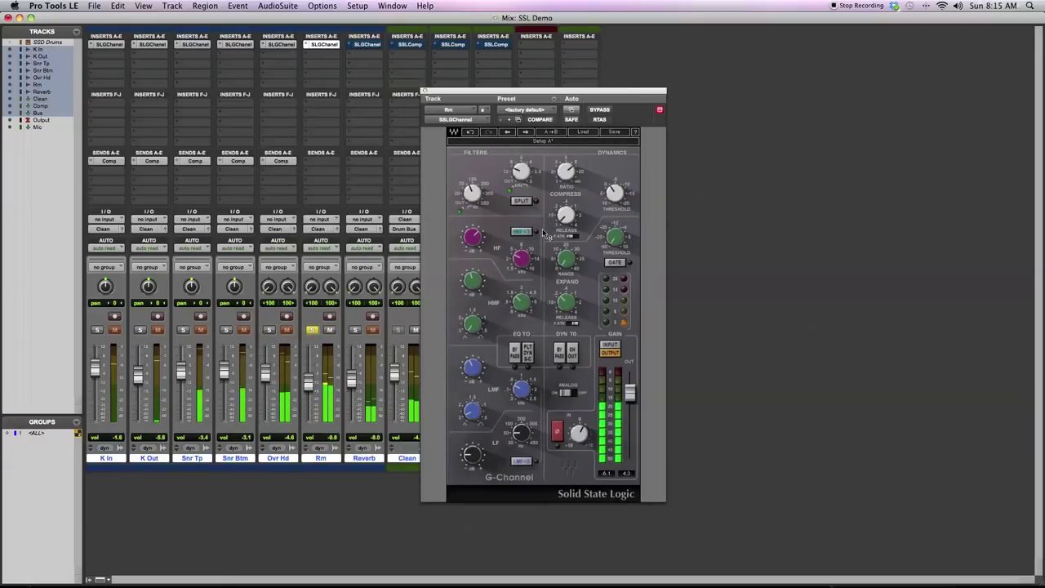
left_click_drag(543, 90, 489, 89)
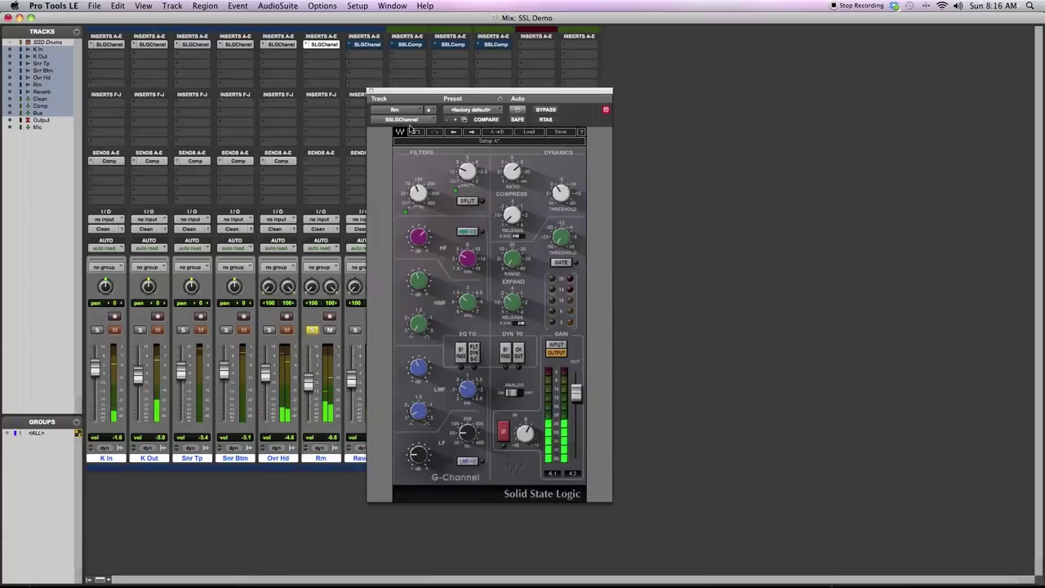
Move the plug-in window aside, solo Reverb instead of Rm, and review its G-Channel.
left_click_drag(383, 93, 530, 93)
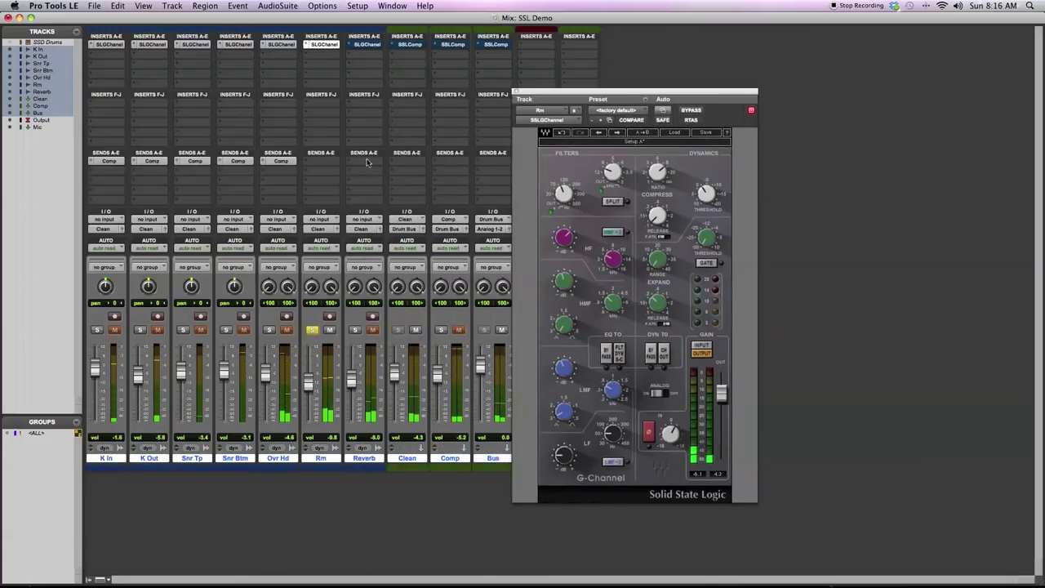
left_click(313, 331)
left_click(355, 330)
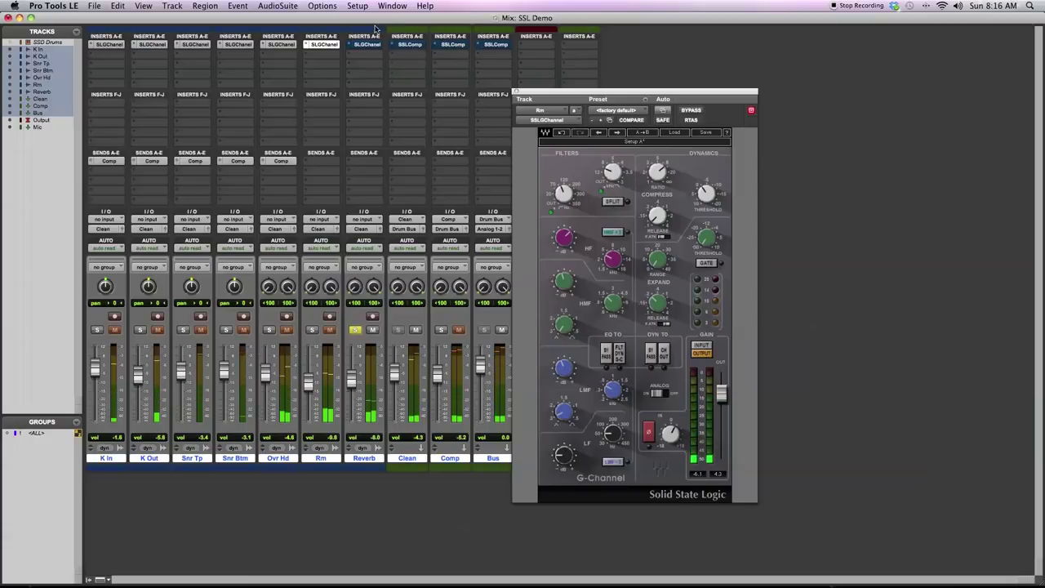
left_click(366, 44)
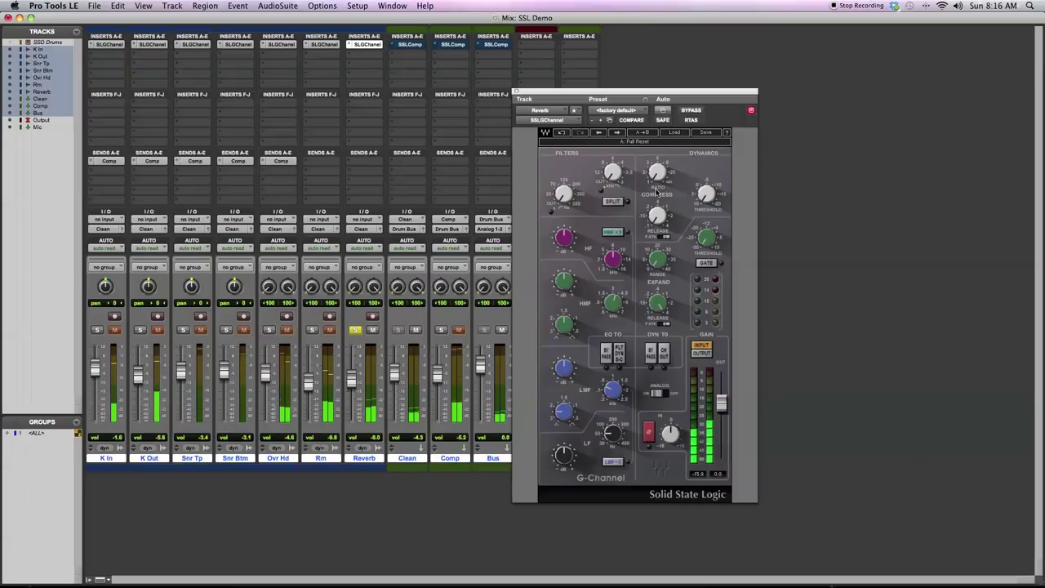
left_click(516, 92)
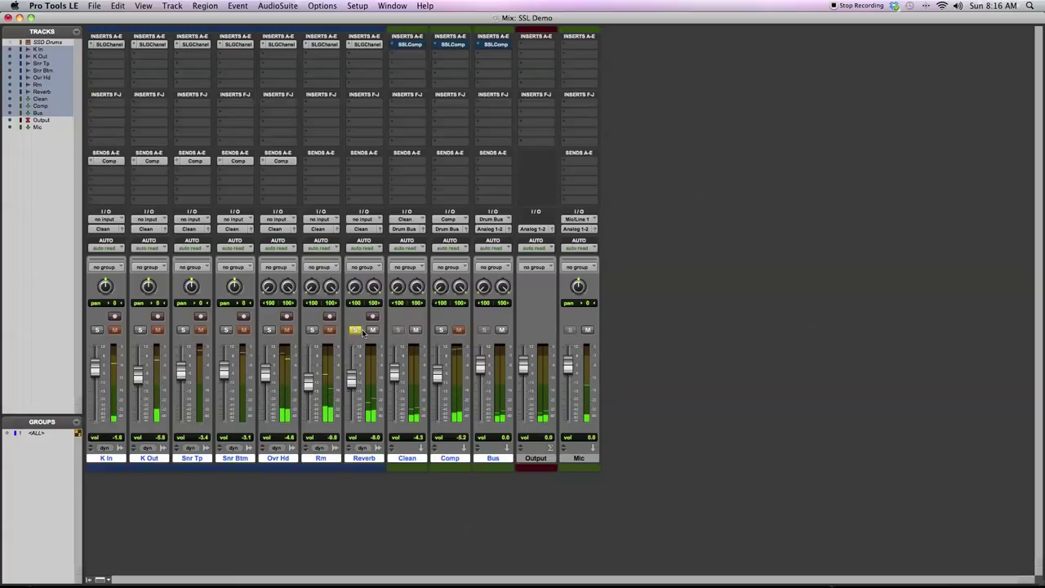
Unsolo Reverb and nudge the Rate-S knob on Clean's G-Master Buss Compressor.
left_click(354, 330)
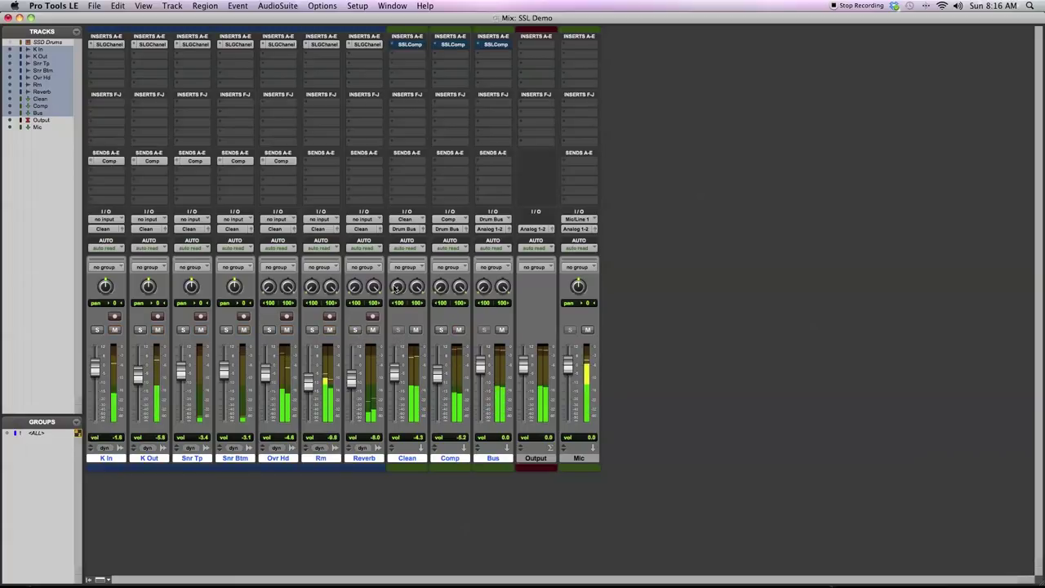
left_click(418, 47)
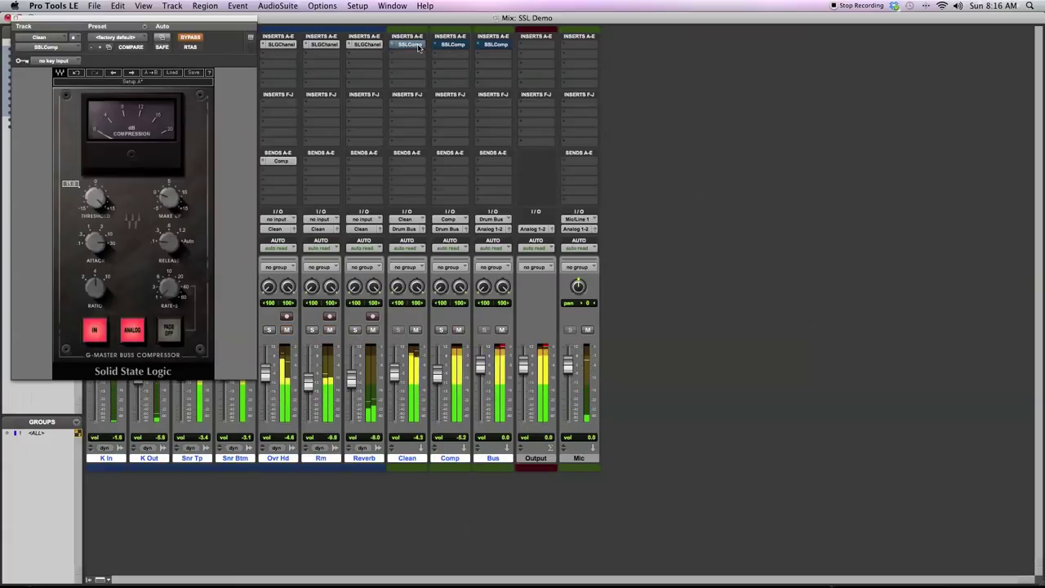
left_click_drag(222, 19, 637, 119)
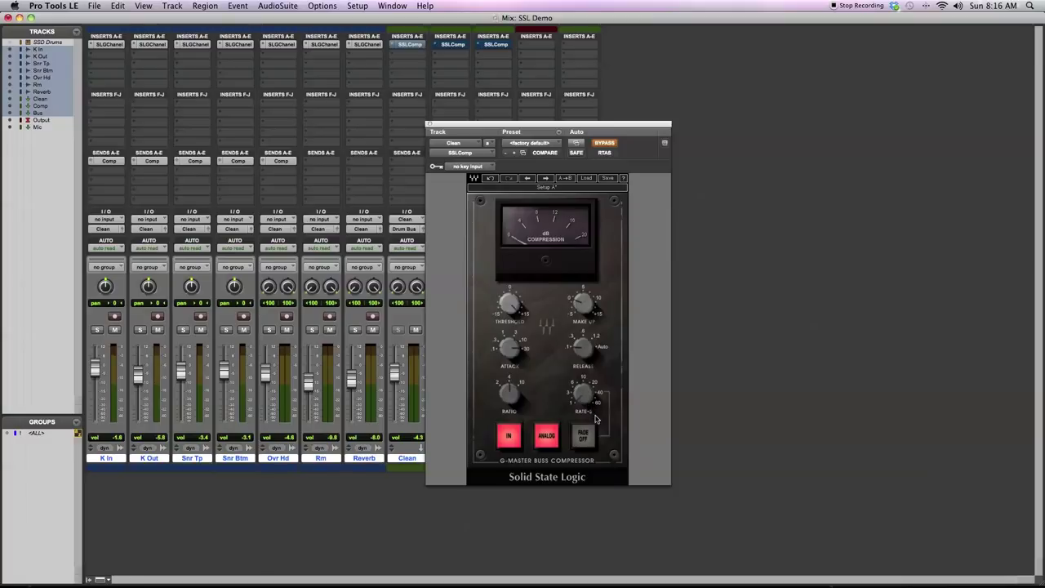
left_click_drag(584, 404, 585, 399)
left_click(429, 126)
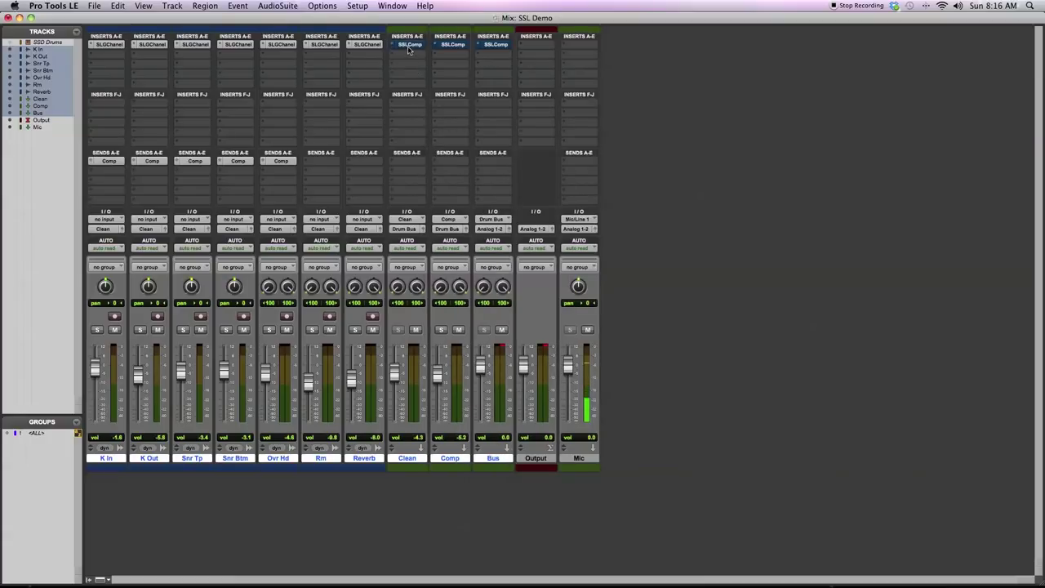
Reopen Clean's bus compressor, take it out of bypass, and move its window right.
left_click(409, 46)
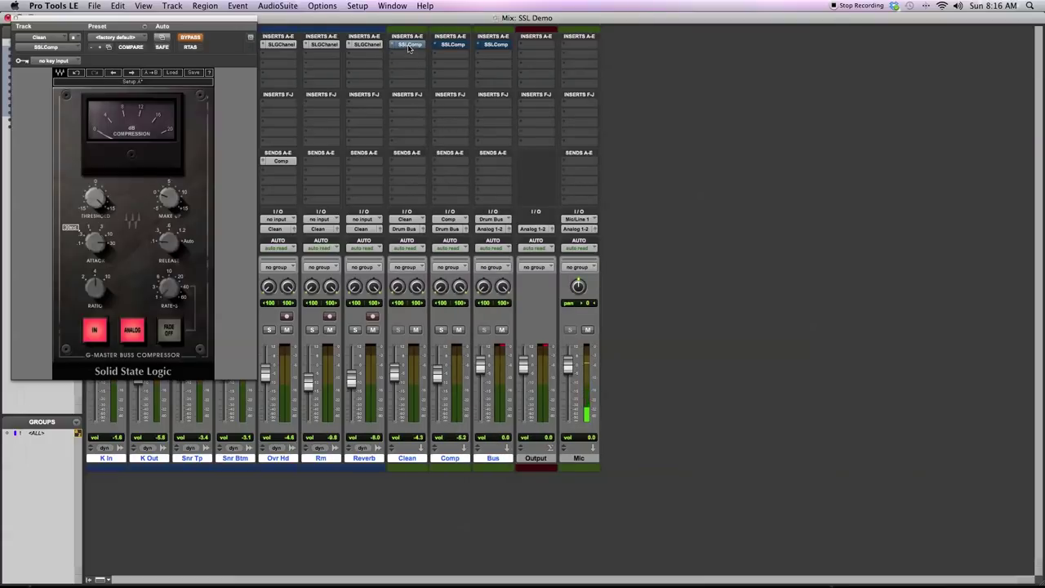
left_click(409, 46, "super")
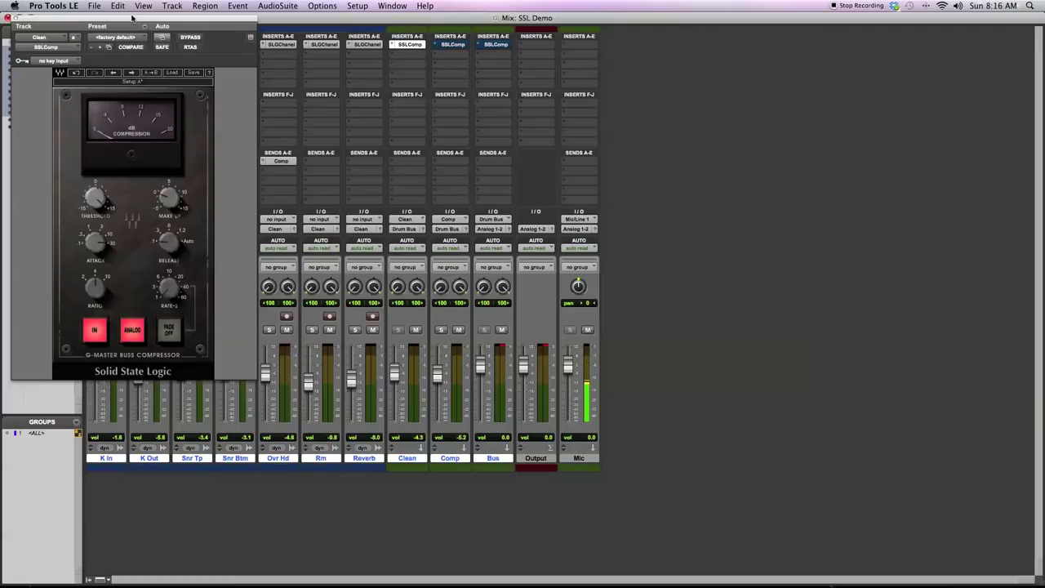
left_click_drag(135, 21, 662, 105)
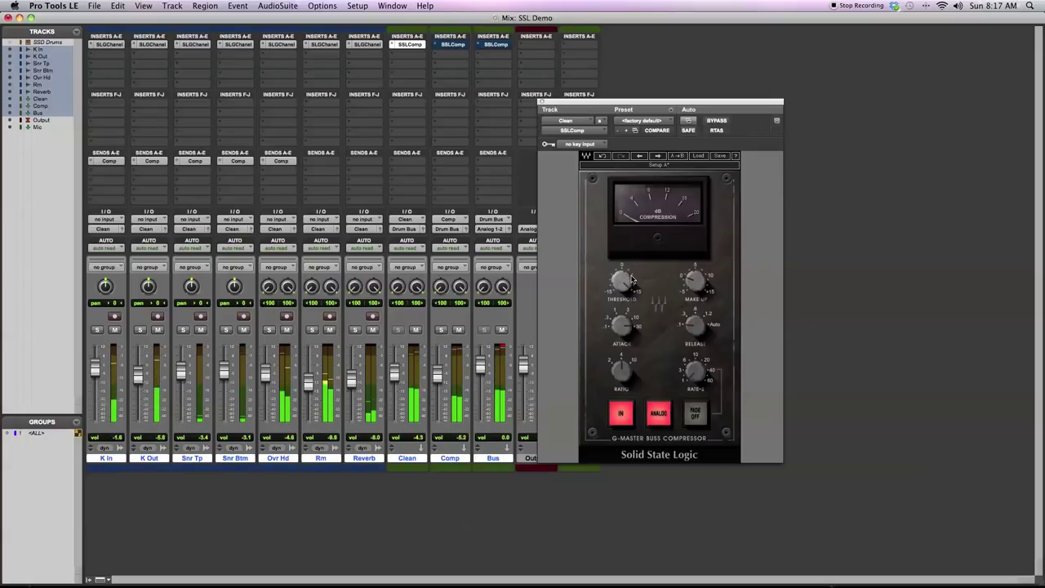
Open the Comp track's SSLComp bus compressor, reposition its window, and switch off its bypass.
left_click(454, 45)
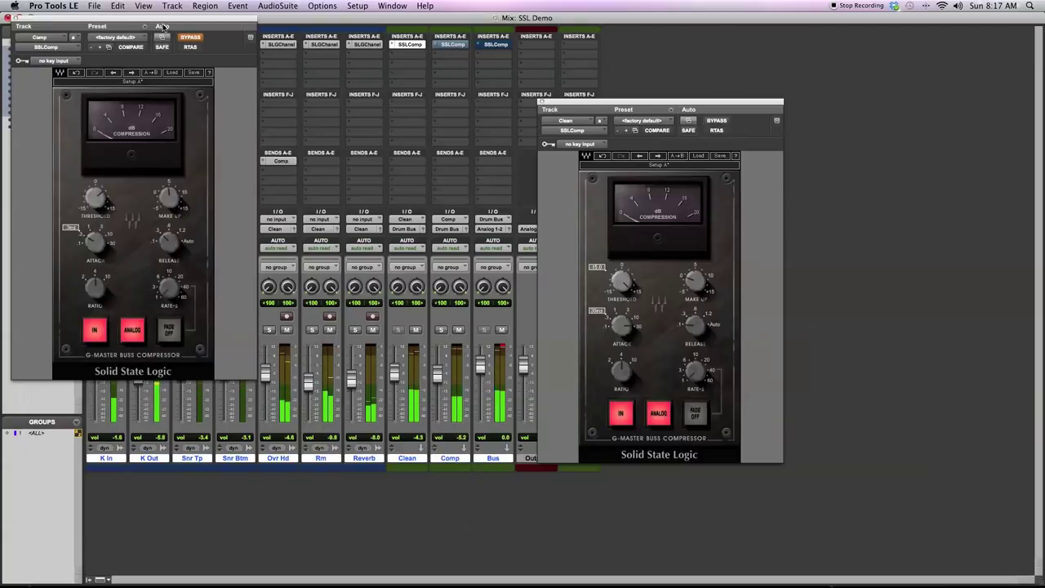
left_click_drag(180, 27, 357, 79)
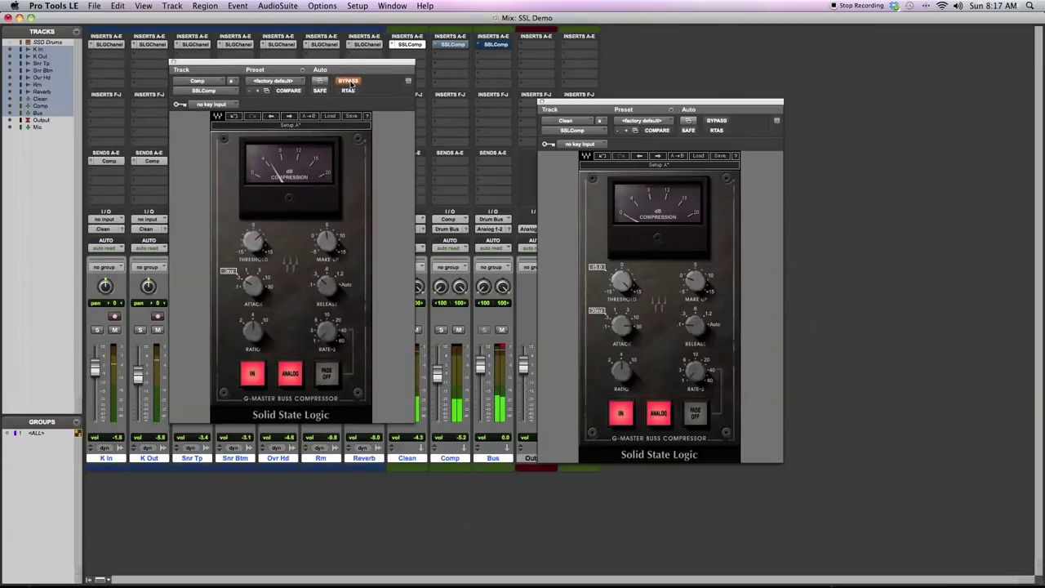
left_click(349, 81)
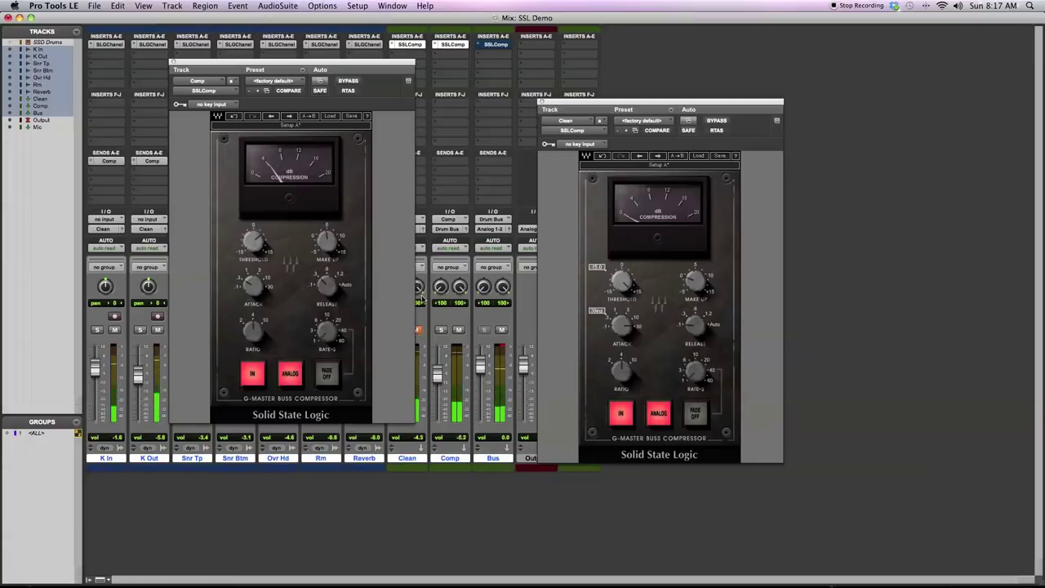
Mute the Comp track, then open and close the Bus track's SSLComp window.
left_click(458, 329)
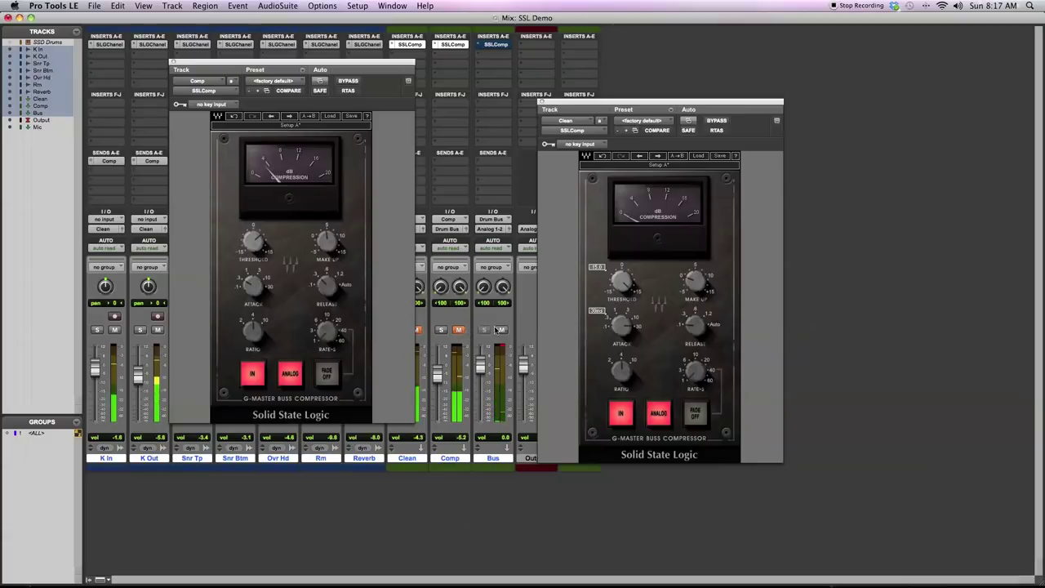
left_click(494, 45)
left_click(494, 45)
Bring up the Bus track's SSLComp window and unmute the Comp and Clean tracks.
left_click(498, 46)
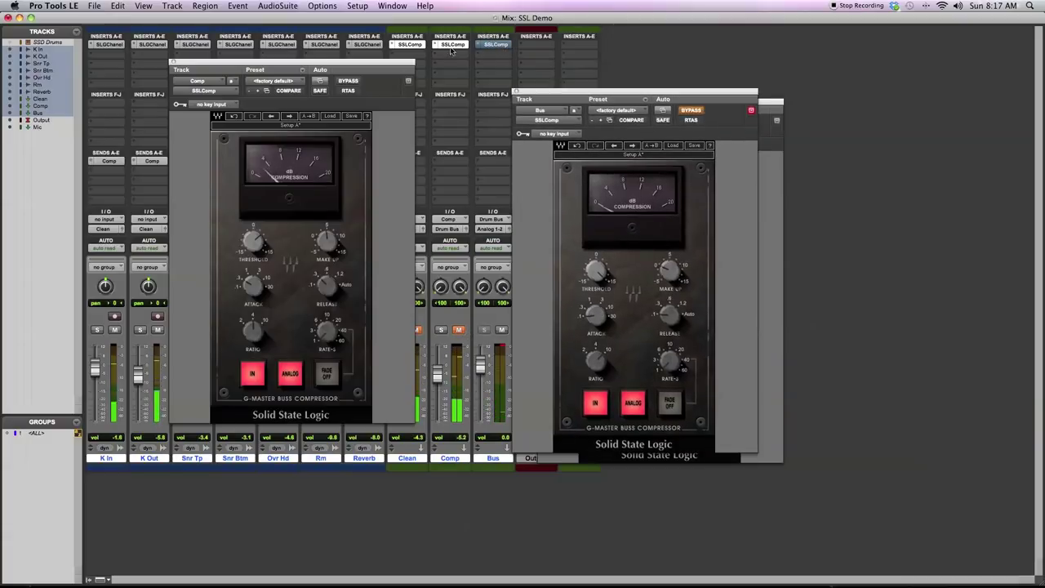
left_click(172, 62)
left_click(458, 329)
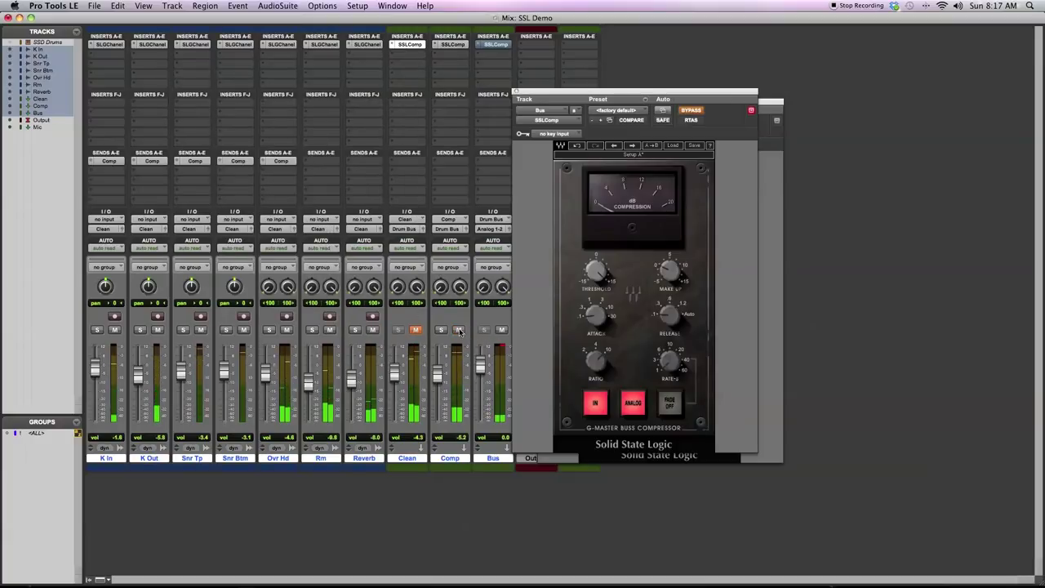
left_click(420, 330)
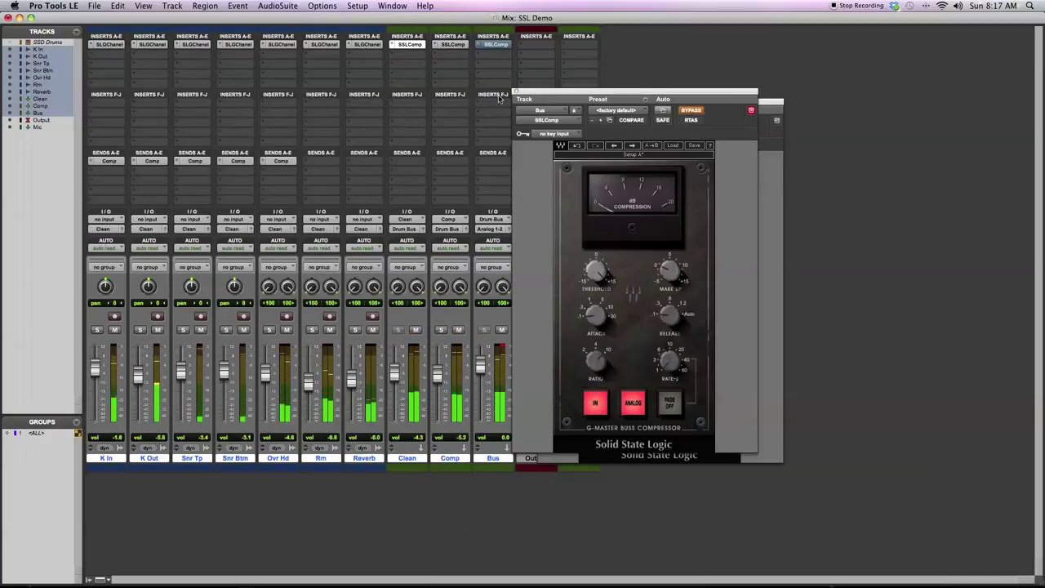
Activate the Bus compressor, close Clean's compressor window, then bypass the inserts via Comp's SSLComp menu.
left_click(494, 44, "super")
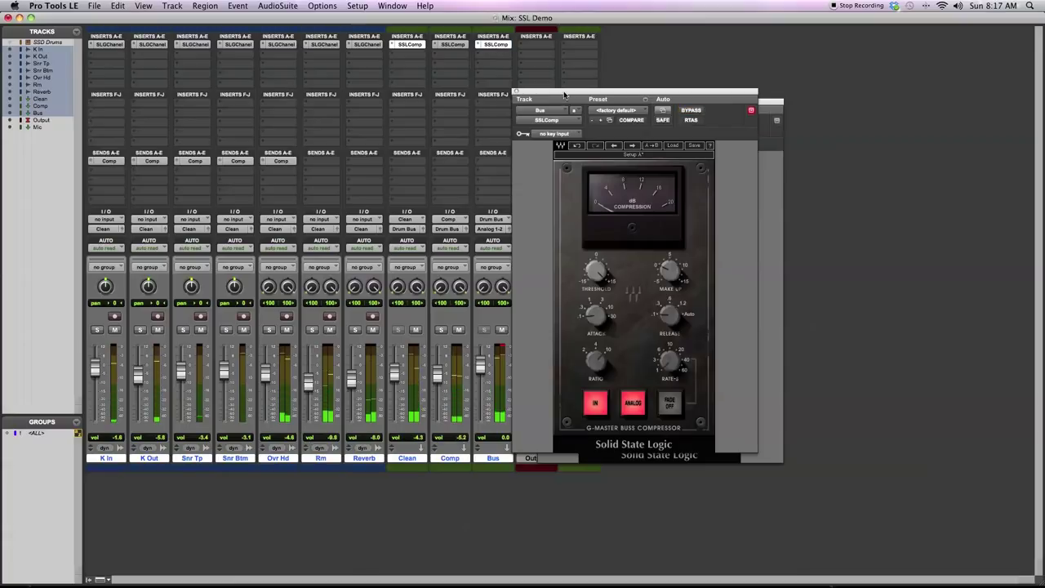
left_click_drag(560, 94, 280, 105)
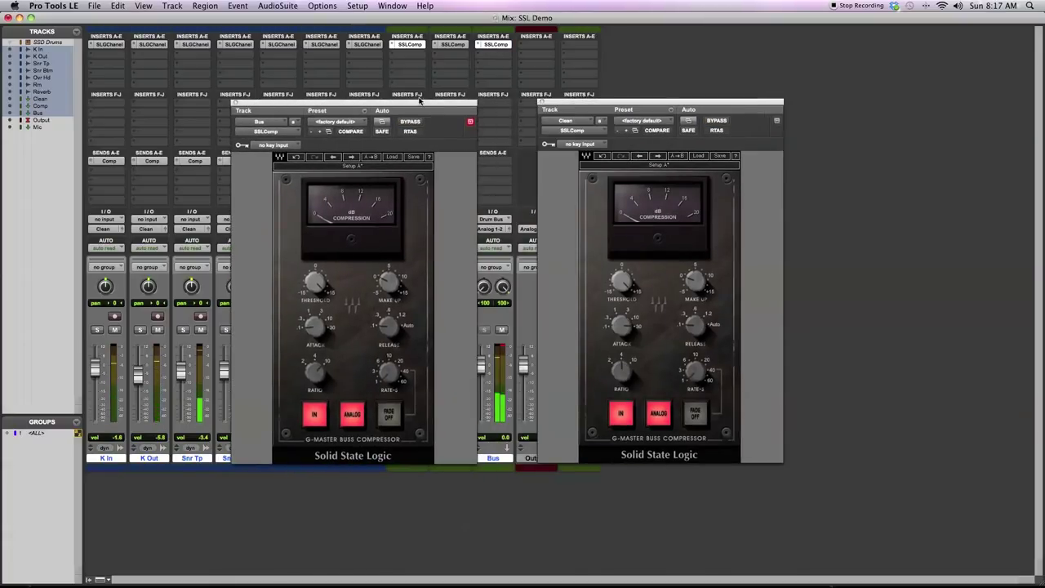
left_click(540, 102)
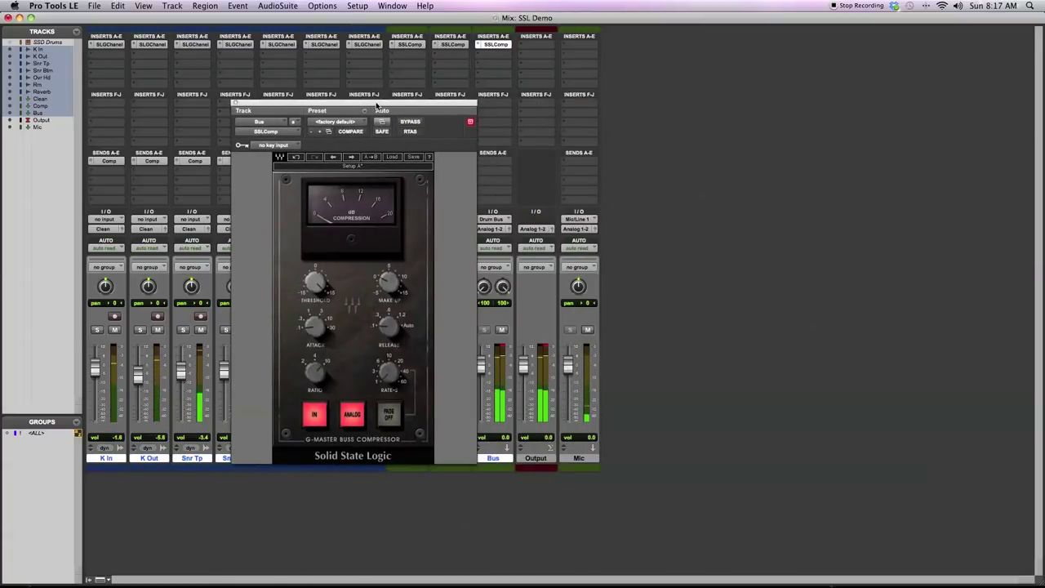
left_click_drag(377, 107, 713, 108)
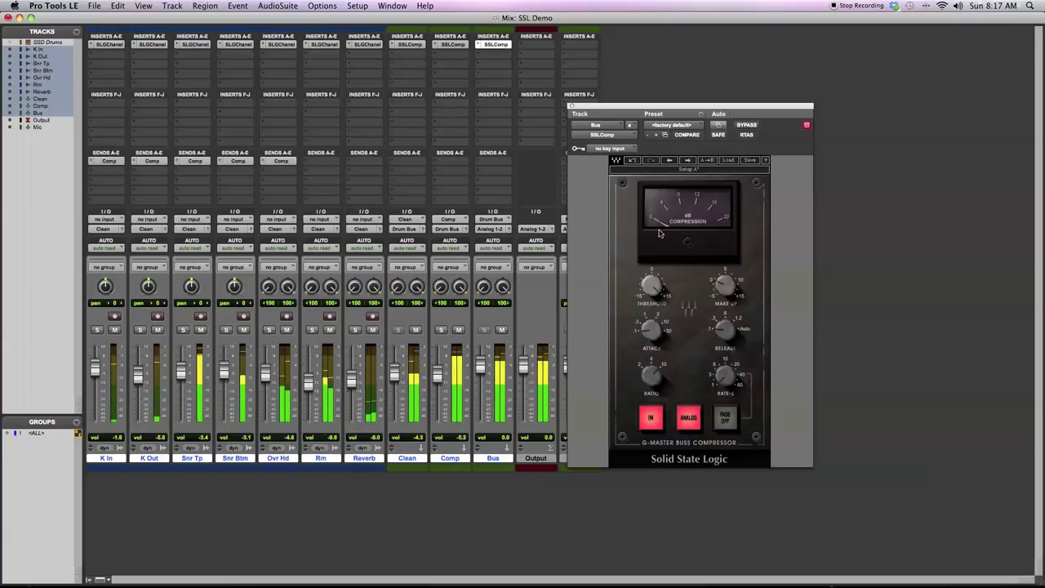
right_click(445, 44)
left_click(463, 46)
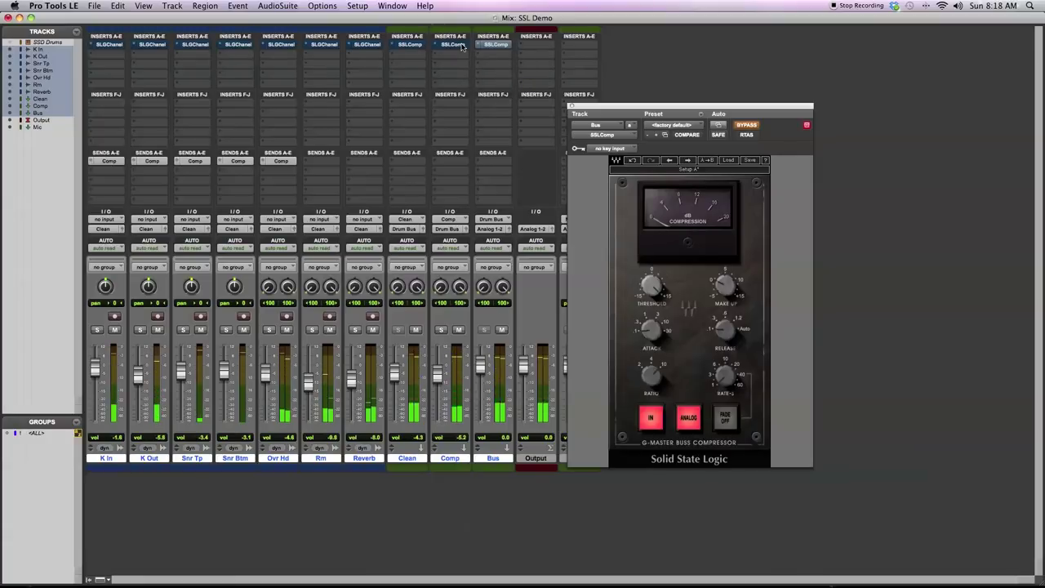